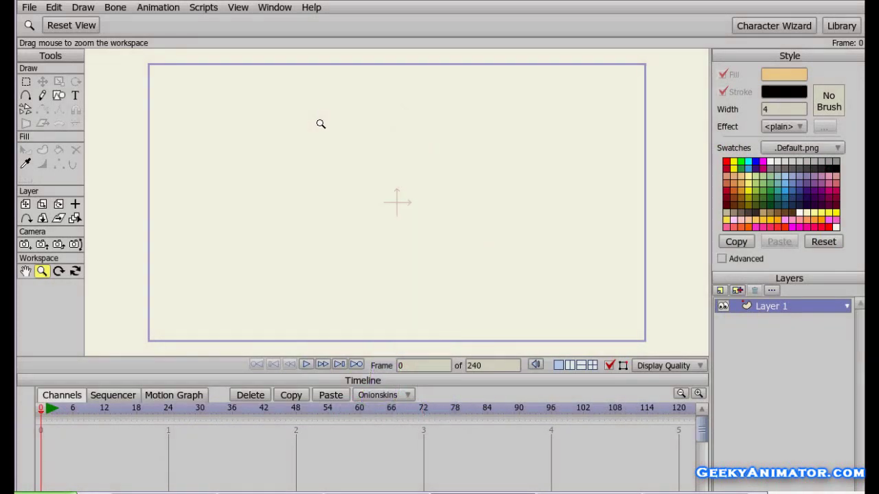
- Import Photo0277.jpg from Desktop > learnAnimation as the tracing image
click(26, 9)
mouse_move(211, 147)
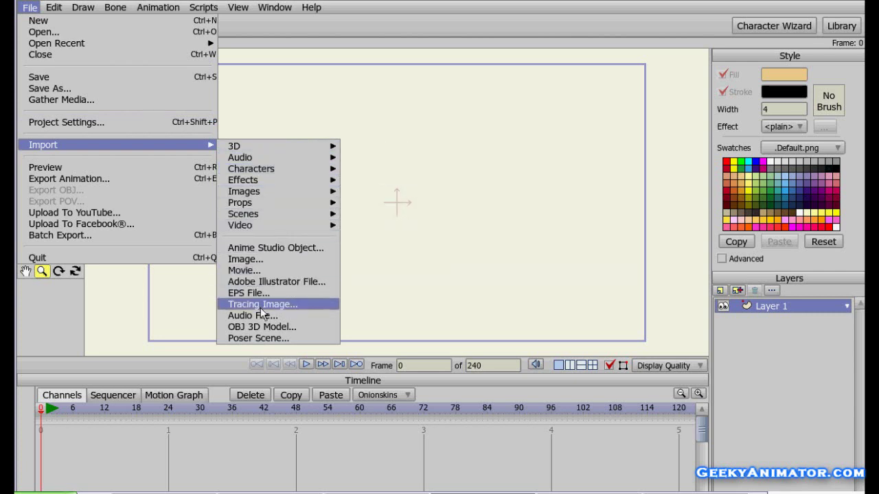
click(311, 307)
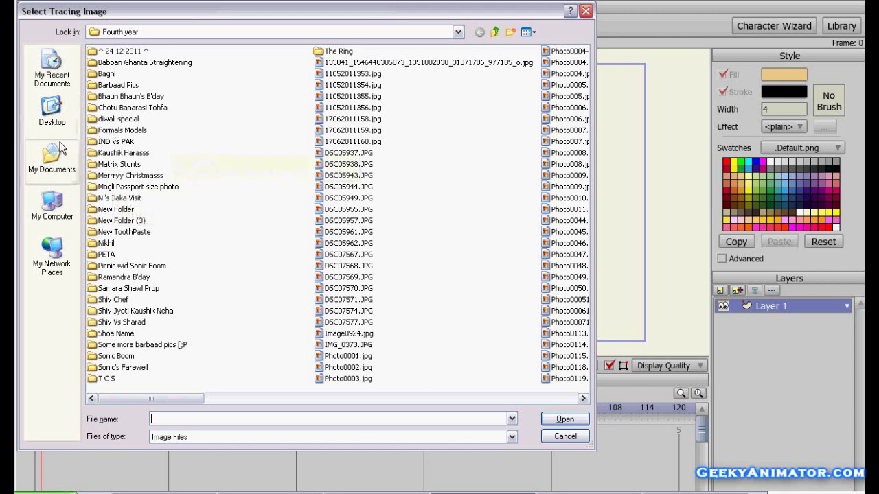
click(51, 116)
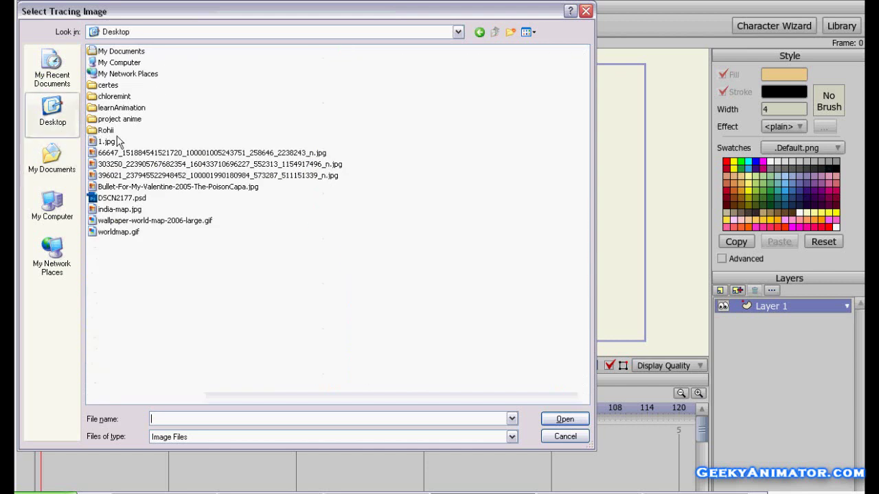
double_click(118, 109)
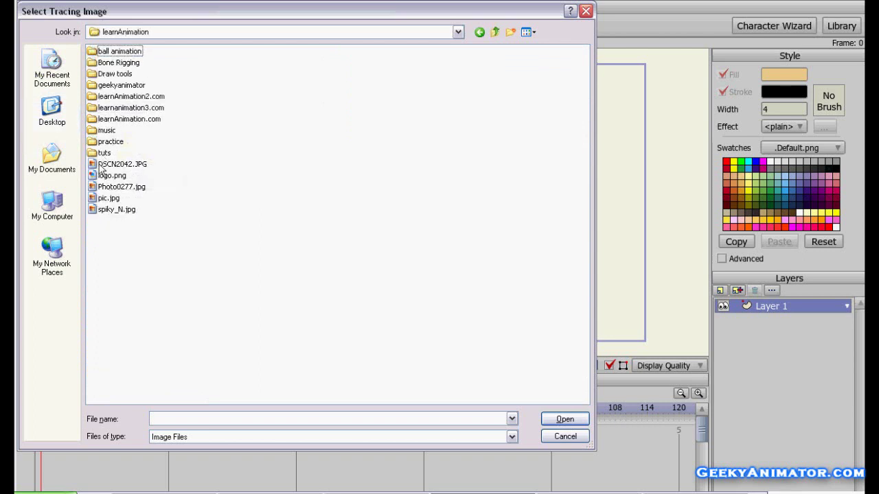
click(135, 186)
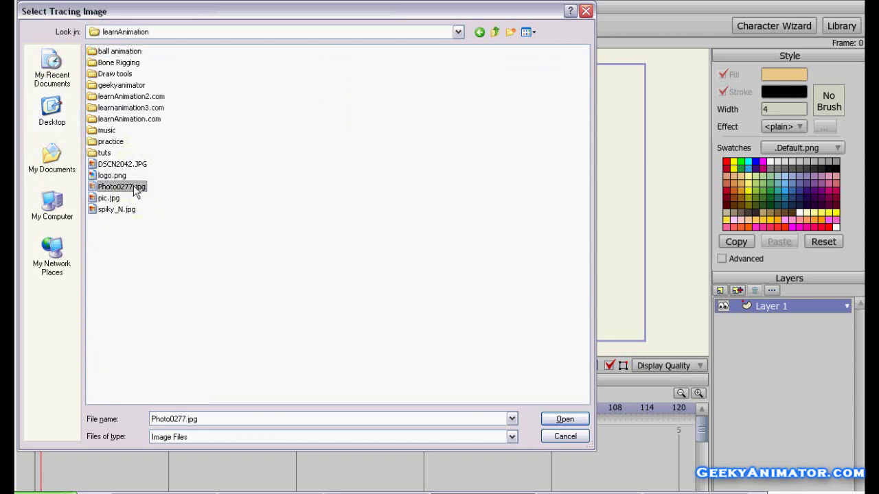
click(570, 418)
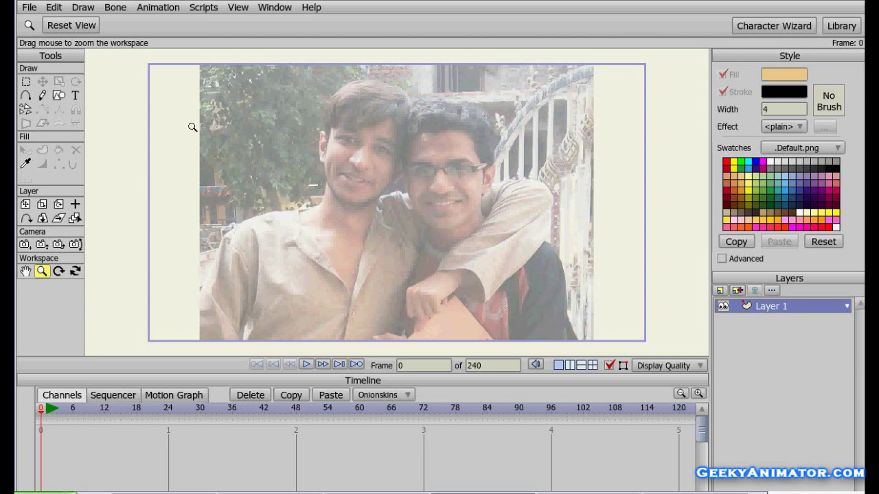
- Trace a closed curved outline around the right-hand man's head and shoulder with Add Point
click(25, 97)
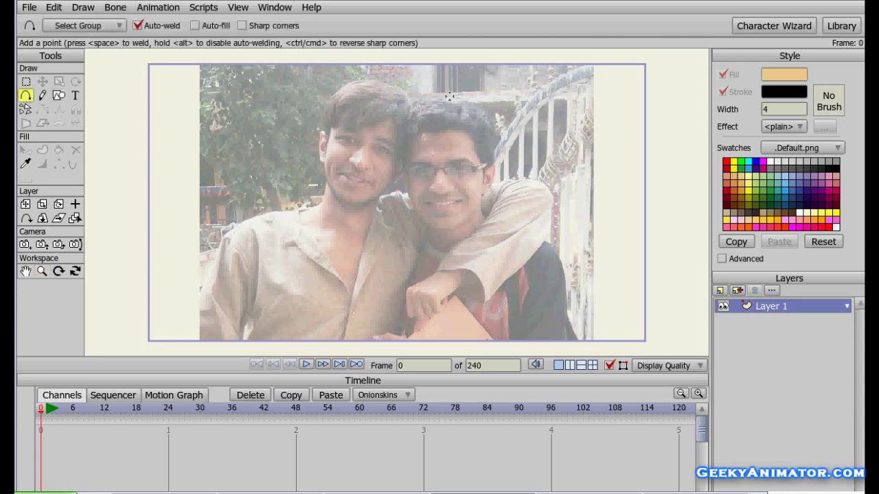
mouse_move(449, 96)
mouse_down()
mouse_move(489, 114)
mouse_move(495, 173)
mouse_move(482, 213)
mouse_up()
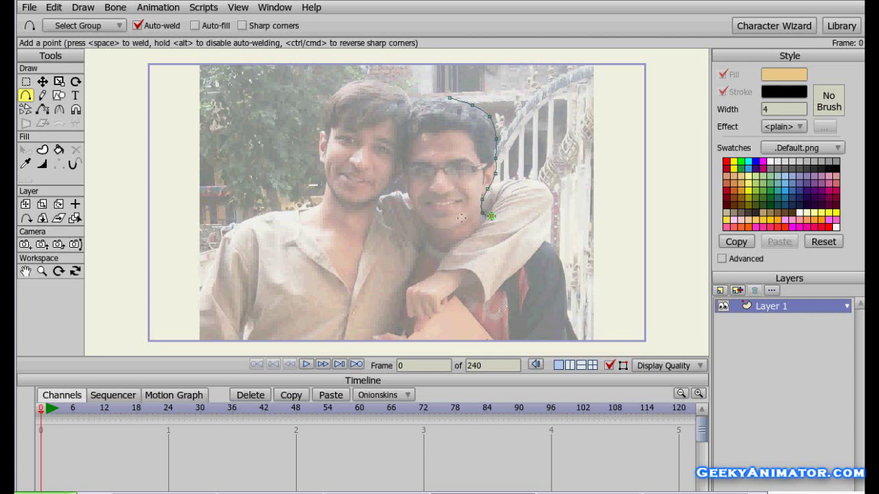
click(42, 272)
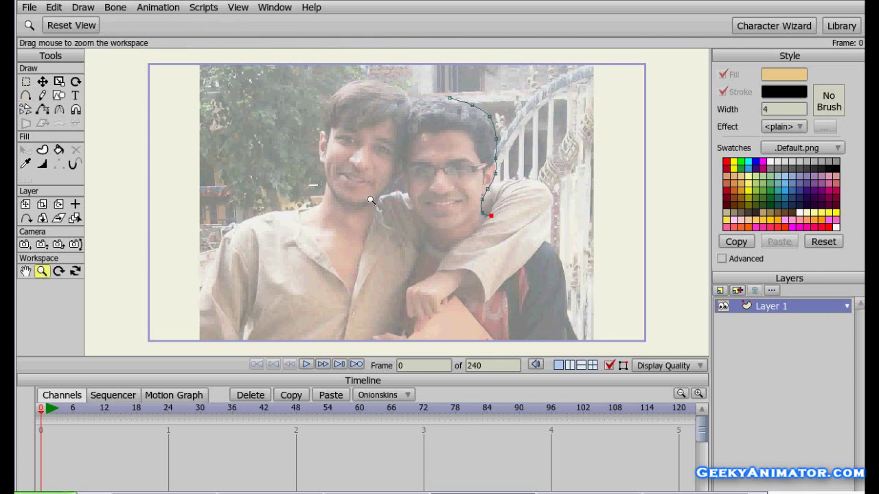
mouse_move(371, 200)
mouse_down()
mouse_move(496, 222)
mouse_move(504, 182)
mouse_move(490, 257)
mouse_move(335, 260)
mouse_move(447, 281)
mouse_up()
click(24, 97)
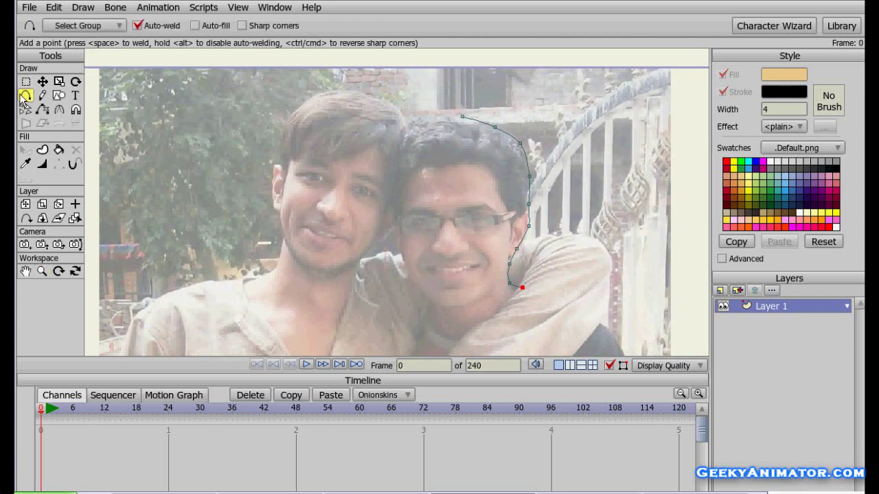
drag(523, 288, 613, 334)
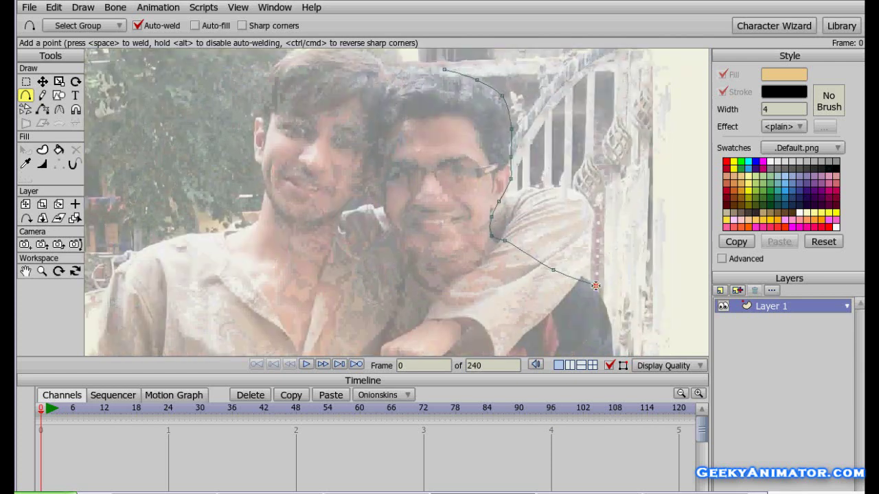
click(609, 332)
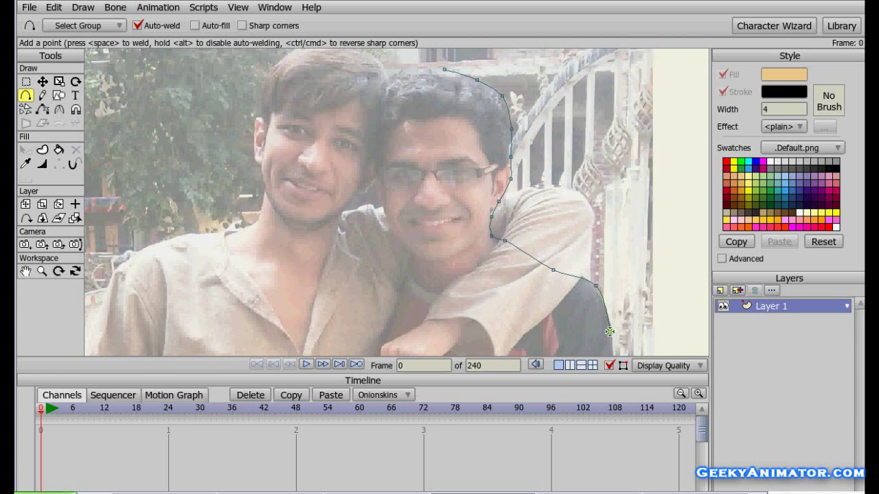
mouse_move(609, 331)
mouse_down()
mouse_move(395, 347)
mouse_move(347, 333)
mouse_move(323, 268)
mouse_move(372, 129)
mouse_move(444, 66)
mouse_up()
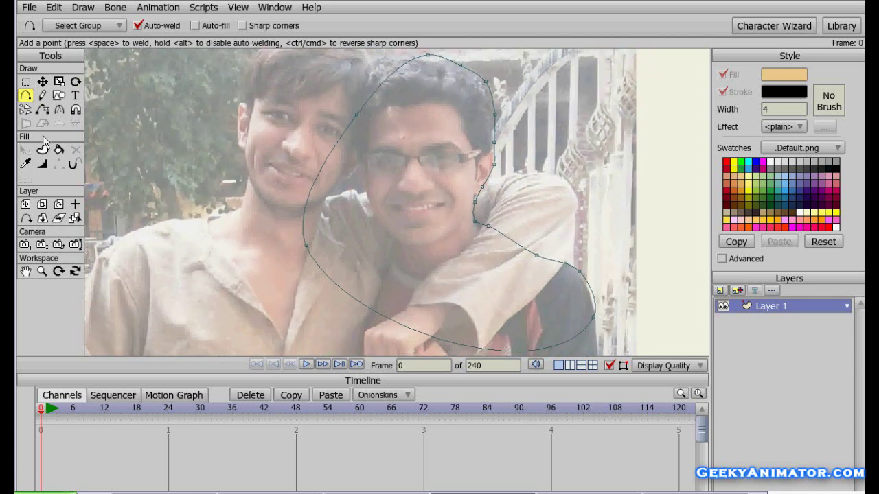
click(43, 151)
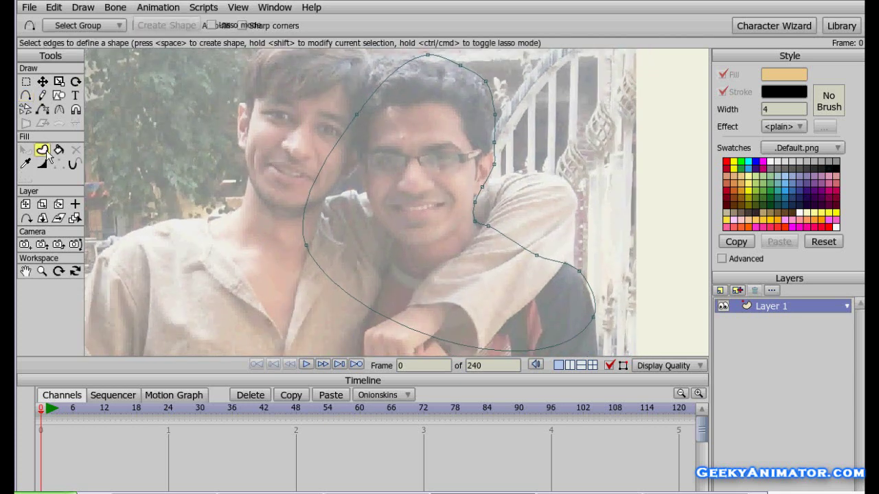
- Fill the enclosed outline as a tan shape with black stroke and render a preview
click(339, 147)
click(339, 147)
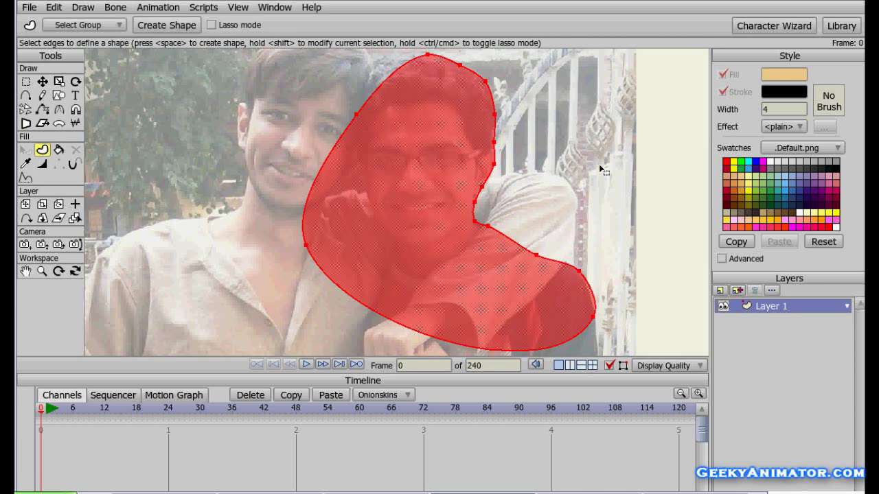
key(space)
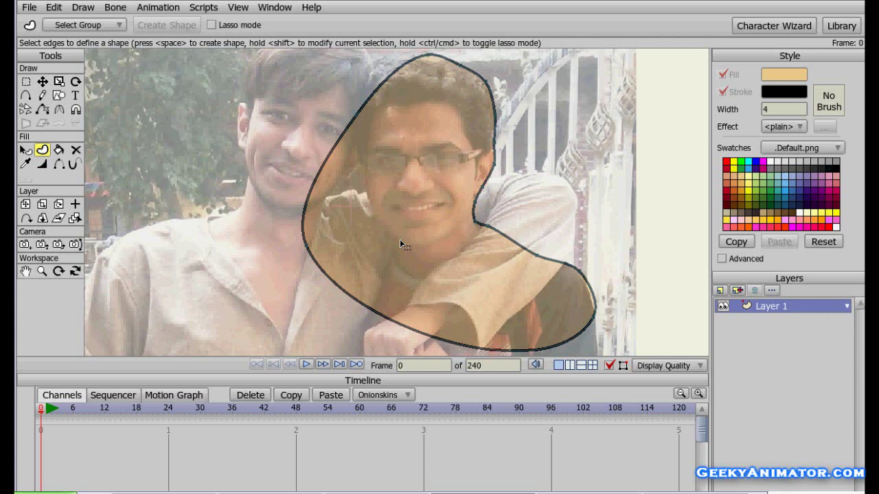
key(ctrl+r)
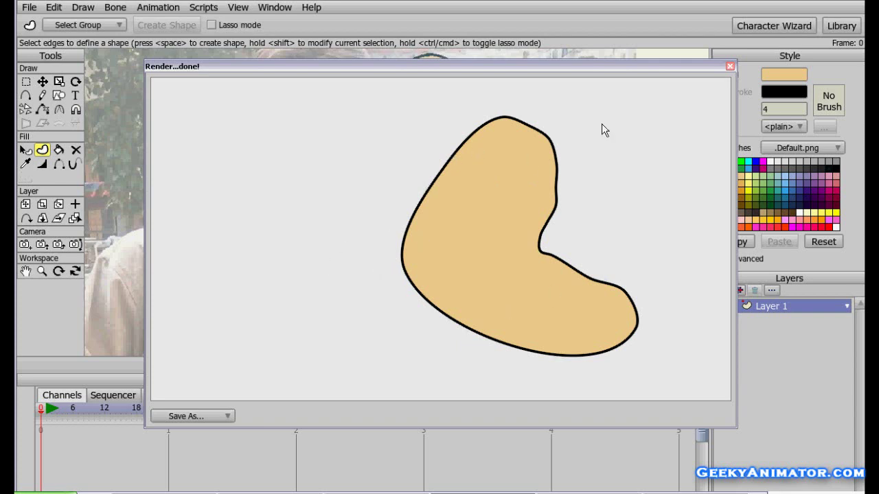
- Close the Render...done! preview window to return to the canvas
click(730, 66)
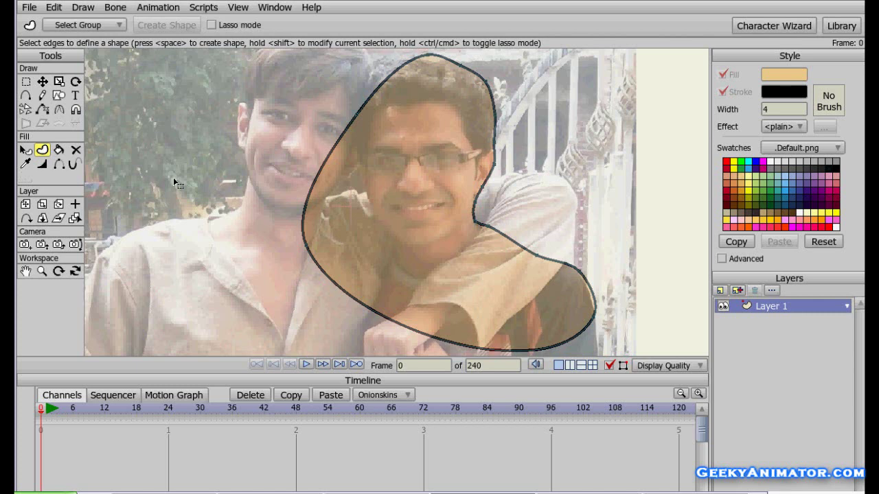
- Zoom out and import DSCN2042.JPG as the new tracing image
click(42, 270)
drag(482, 225, 330, 232)
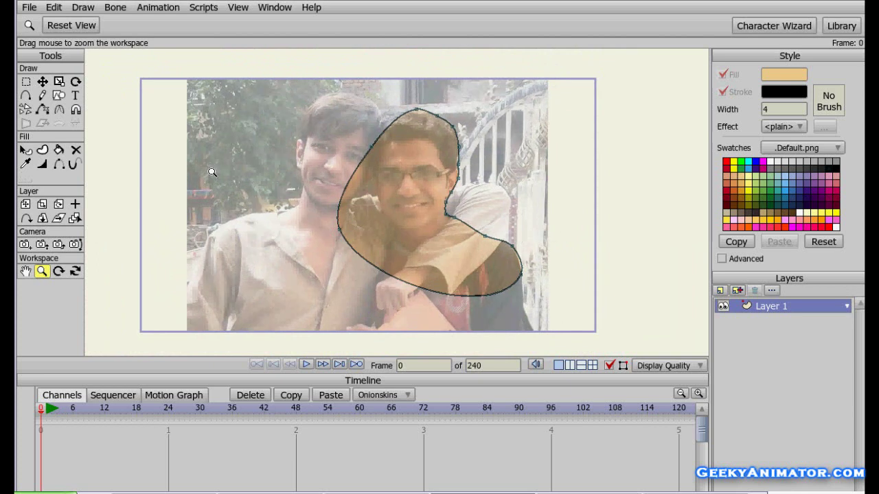
click(28, 8)
mouse_move(171, 149)
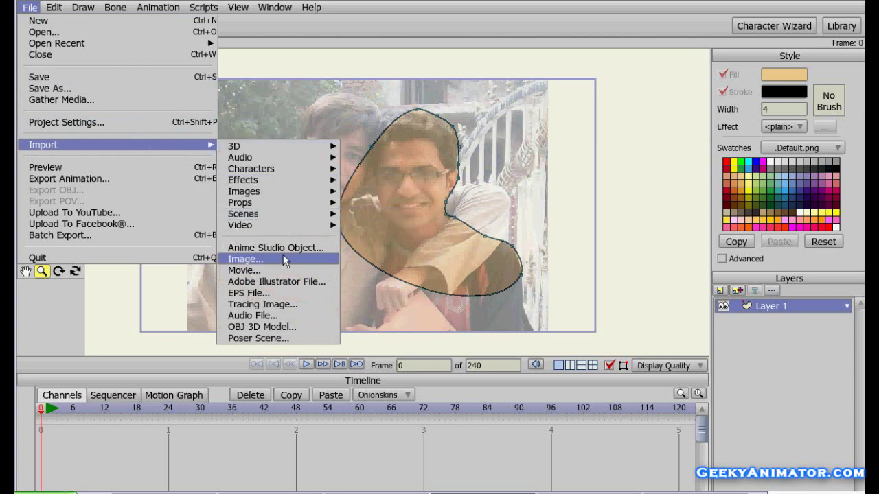
click(256, 303)
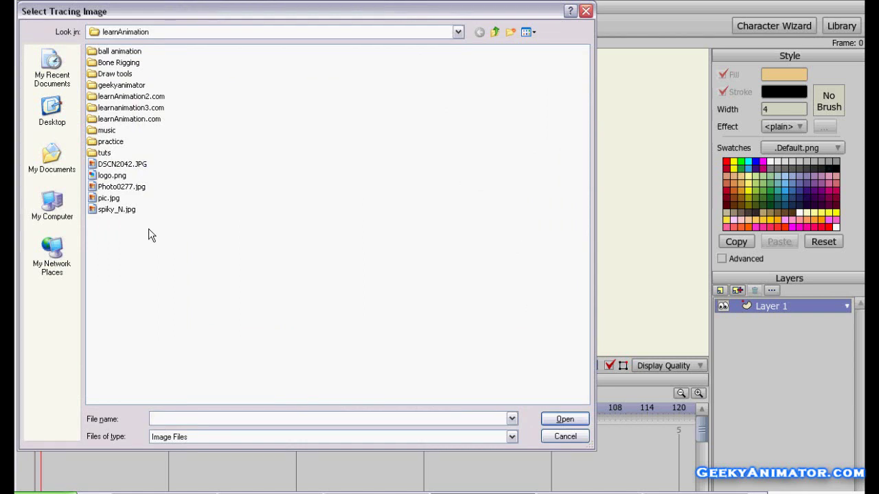
click(117, 164)
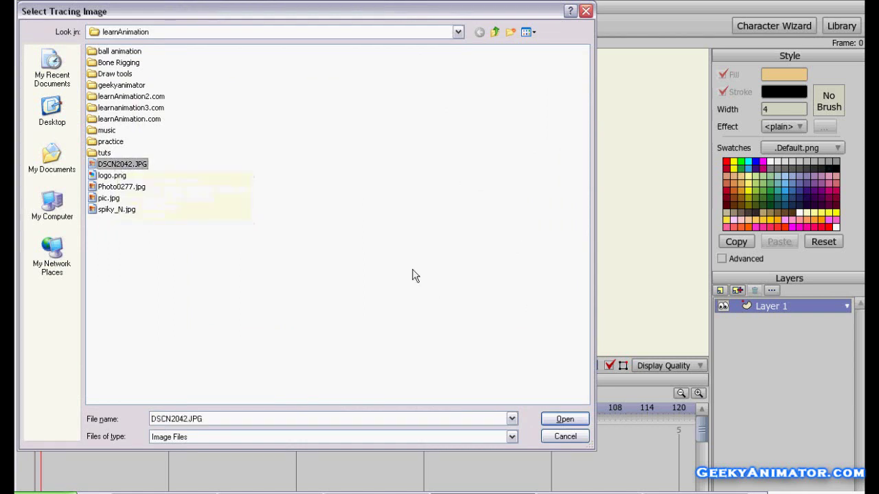
click(563, 419)
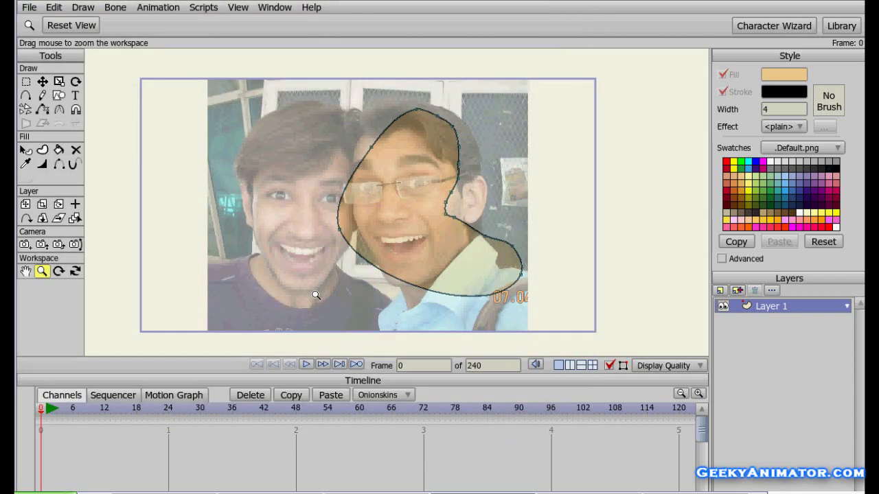
- Move the tan head shape around the new photo, trying it over the left man's head
click(42, 82)
click(401, 210)
drag(400, 210, 555, 201)
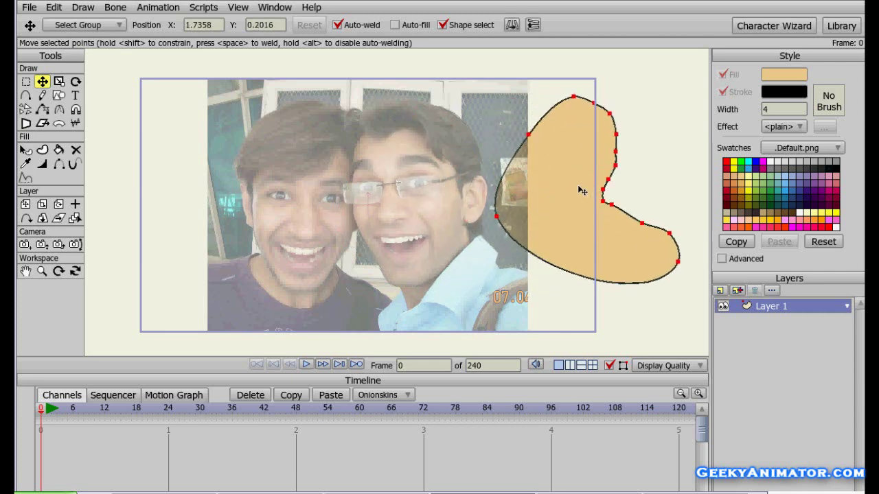
mouse_move(582, 191)
mouse_down()
mouse_move(538, 202)
mouse_move(584, 162)
mouse_move(583, 185)
mouse_up()
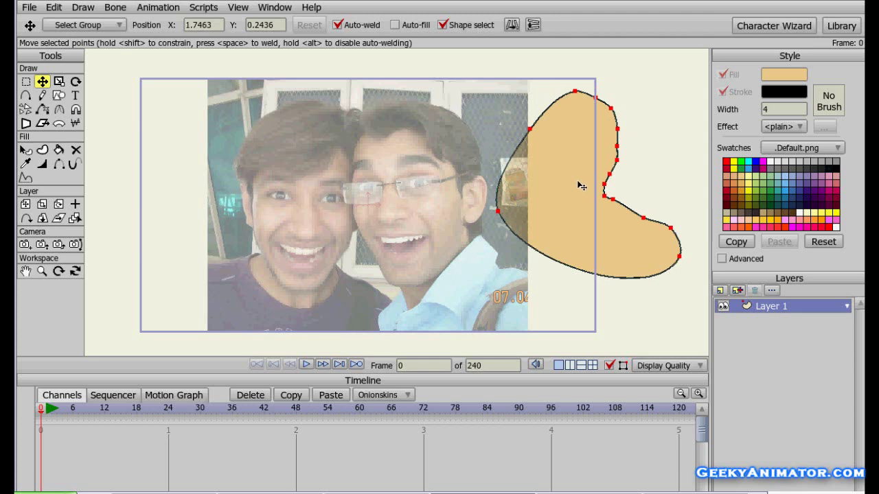
drag(555, 199, 495, 201)
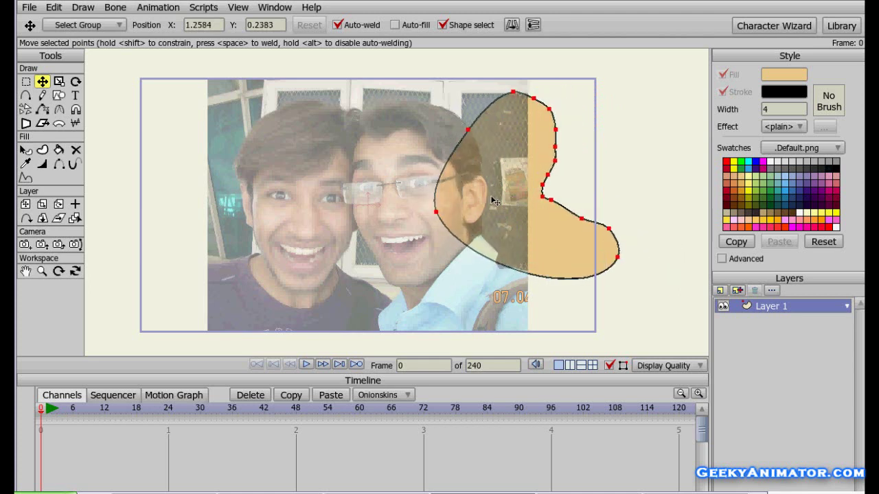
drag(494, 200, 175, 197)
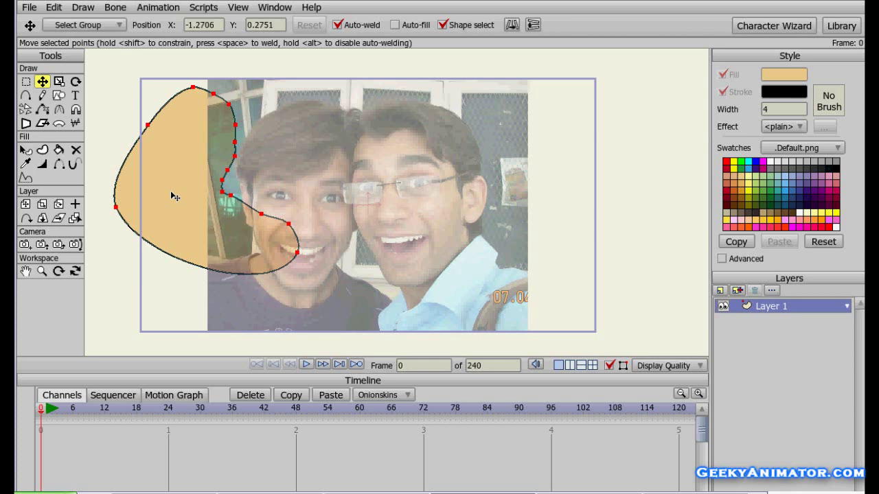
- Park the head shape at the right edge and start a new outline on the left man's head
drag(175, 197, 560, 208)
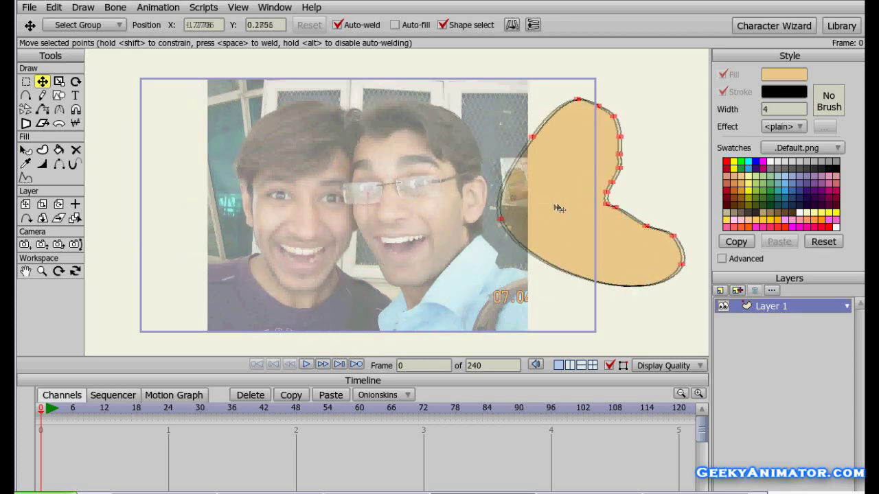
click(25, 94)
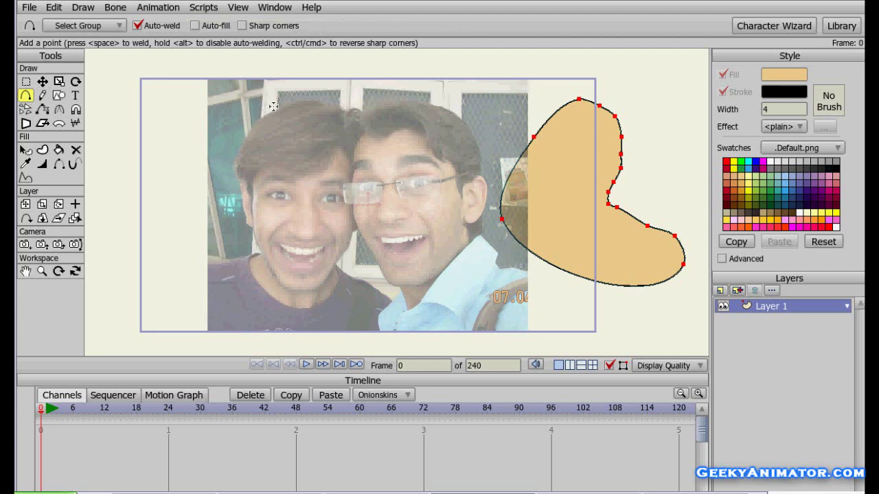
drag(272, 107, 233, 182)
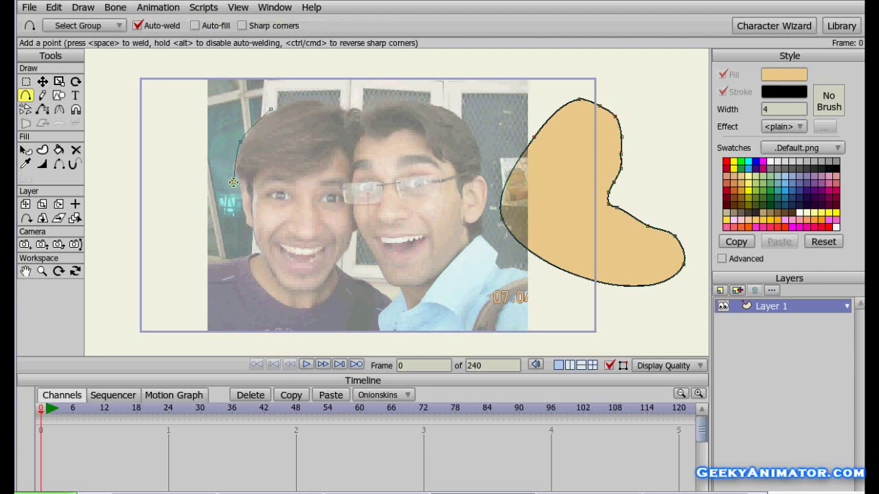